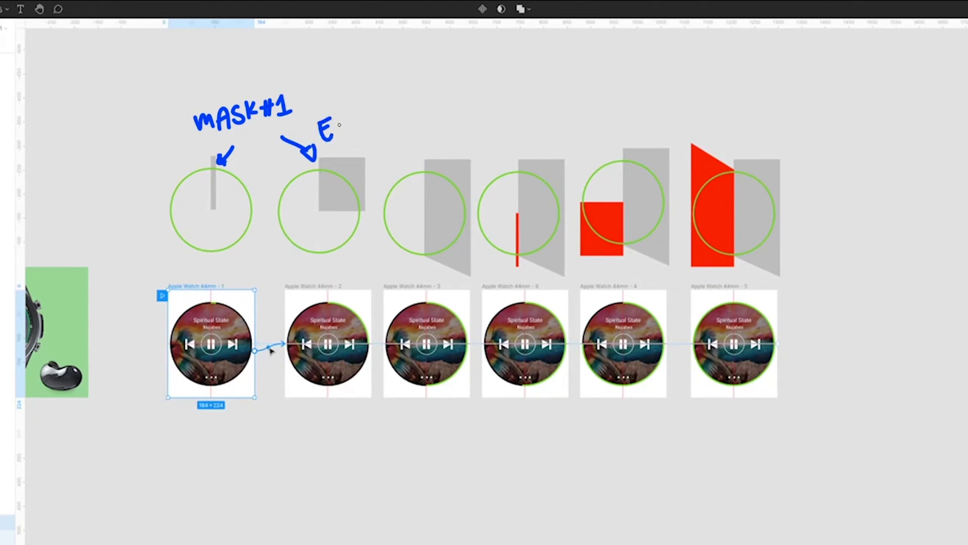
Step: Handwrite EXPAND and SLOPE notes, with arrows, around the third circle
{"action": "left_click_drag", "start_coordinate": [374, 113], "coordinate": [403, 95]}
{"action": "left_click_drag", "start_coordinate": [359, 155], "coordinate": [417, 165]}
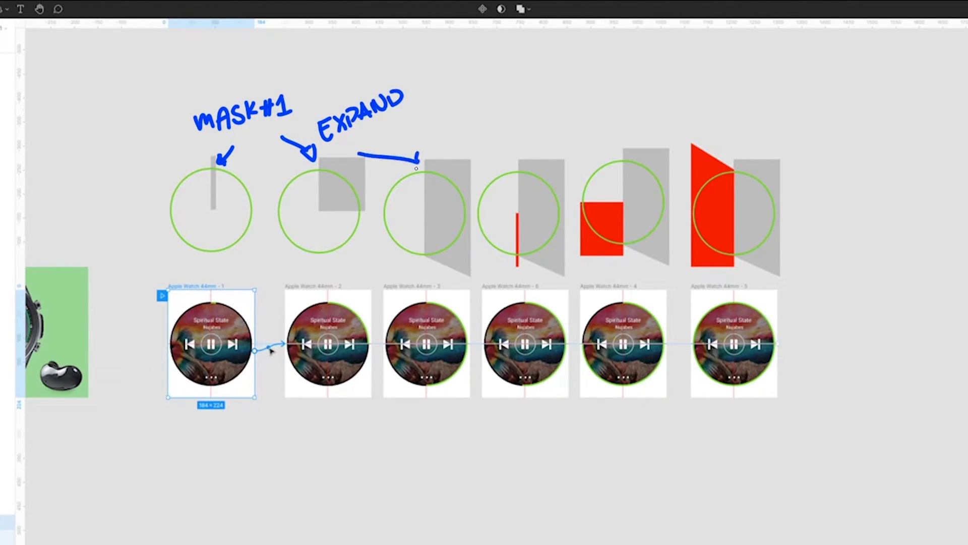
{"action": "left_click_drag", "start_coordinate": [427, 128], "coordinate": [515, 88]}
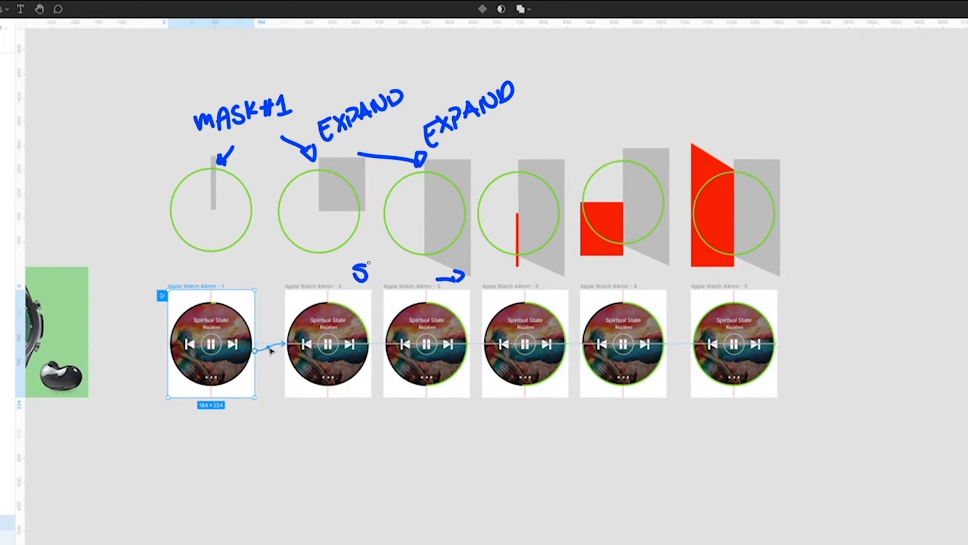
{"action": "mouse_move", "coordinate": [345, 261]}
{"action": "left_mouse_down"}
{"action": "mouse_move", "coordinate": [354, 278]}
{"action": "mouse_move", "coordinate": [377, 275]}
{"action": "left_mouse_up"}
{"action": "left_click_drag", "start_coordinate": [378, 249], "coordinate": [407, 269]}
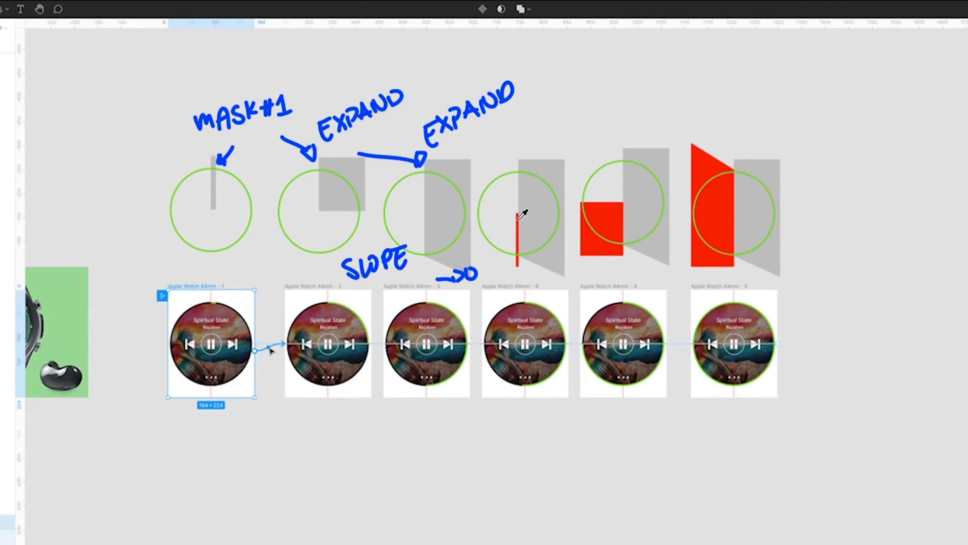
Step: Label the fourth circle mask2 and the sixth shape EXPAND and SLOPE, with arrows
{"action": "left_click_drag", "start_coordinate": [551, 159], "coordinate": [519, 211]}
{"action": "left_click_drag", "start_coordinate": [533, 137], "coordinate": [556, 122]}
{"action": "left_click_drag", "start_coordinate": [556, 120], "coordinate": [575, 124]}
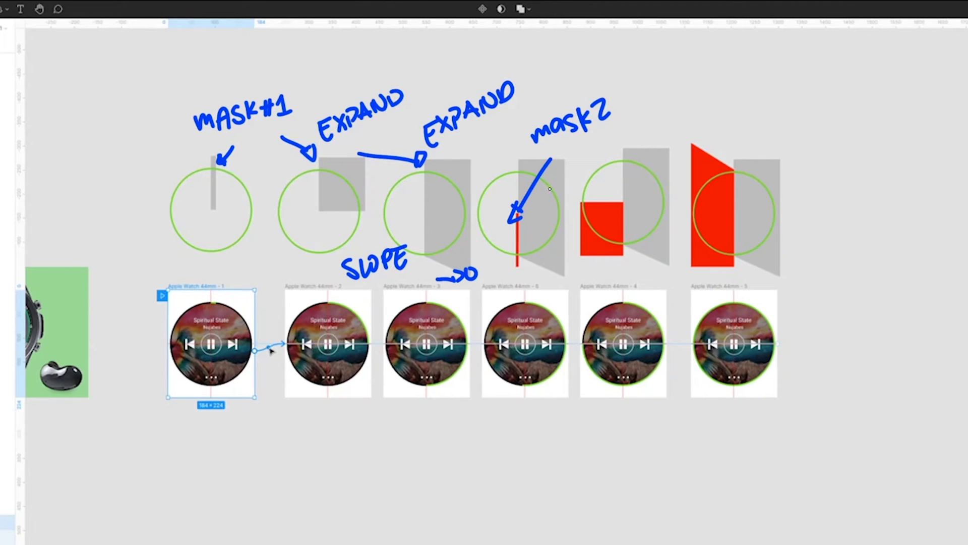
{"action": "mouse_move", "coordinate": [550, 249]}
{"action": "left_mouse_down"}
{"action": "mouse_move", "coordinate": [569, 269]}
{"action": "mouse_move", "coordinate": [704, 185]}
{"action": "mouse_move", "coordinate": [696, 198]}
{"action": "left_mouse_up"}
{"action": "left_click_drag", "start_coordinate": [735, 140], "coordinate": [753, 120]}
{"action": "mouse_move", "coordinate": [756, 113]}
{"action": "left_mouse_down"}
{"action": "mouse_move", "coordinate": [768, 123]}
{"action": "mouse_move", "coordinate": [836, 95]}
{"action": "left_mouse_up"}
{"action": "mouse_move", "coordinate": [711, 91]}
{"action": "left_mouse_down"}
{"action": "mouse_move", "coordinate": [688, 140]}
{"action": "mouse_move", "coordinate": [745, 80]}
{"action": "mouse_move", "coordinate": [787, 75]}
{"action": "left_mouse_up"}
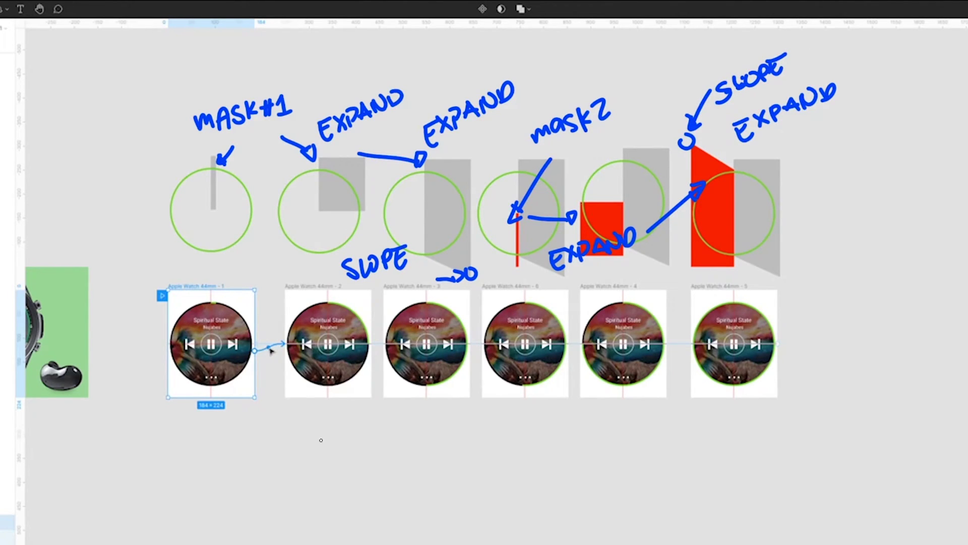
Step: Write '2 circles &' below the frames, undoing one mis-drawn letter
{"action": "mouse_move", "coordinate": [356, 439]}
{"action": "left_mouse_down"}
{"action": "mouse_move", "coordinate": [374, 462]}
{"action": "mouse_move", "coordinate": [416, 440]}
{"action": "mouse_move", "coordinate": [472, 447]}
{"action": "left_mouse_up"}
{"action": "left_click_drag", "start_coordinate": [480, 431], "coordinate": [492, 446]}
{"action": "mouse_move", "coordinate": [499, 430]}
{"action": "left_mouse_down"}
{"action": "mouse_move", "coordinate": [501, 447]}
{"action": "mouse_move", "coordinate": [559, 441]}
{"action": "left_mouse_up"}
{"action": "key", "text": "ctrl+z"}
{"action": "left_click_drag", "start_coordinate": [491, 462], "coordinate": [492, 543]}
Step: Finish the '2 MASK' note and draw a thin rectangle down from the frame's top centre
{"action": "left_click_drag", "start_coordinate": [508, 541], "coordinate": [579, 508]}
{"action": "mouse_move", "coordinate": [598, 499]}
{"action": "left_mouse_down"}
{"action": "mouse_move", "coordinate": [583, 526]}
{"action": "mouse_move", "coordinate": [628, 521]}
{"action": "left_mouse_up"}
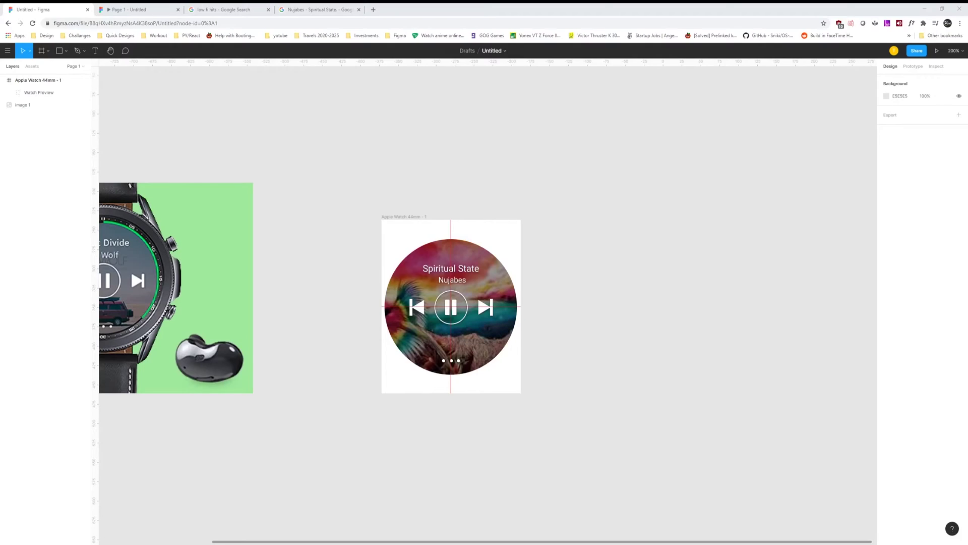
{"action": "scroll", "coordinate": [602, 216], "scroll_direction": "right", "scroll_amount": 3}
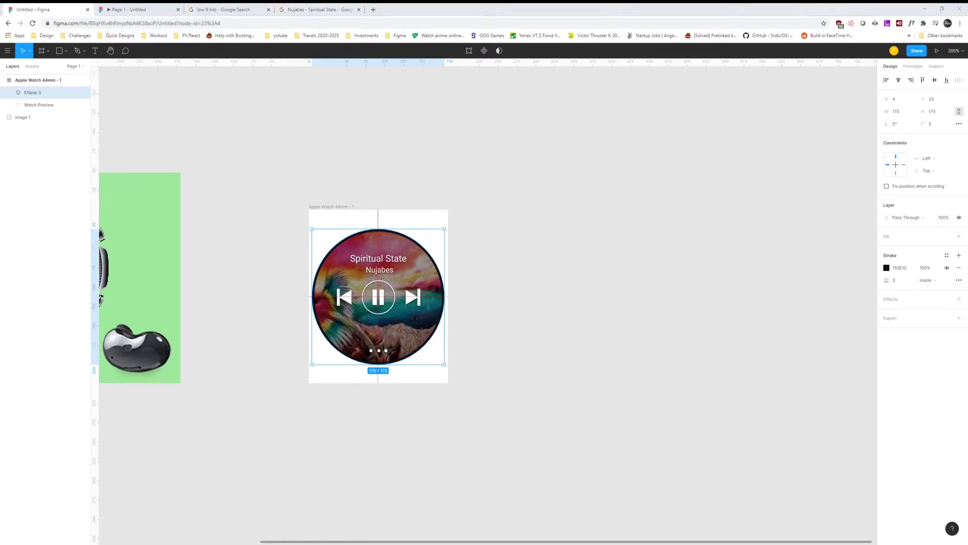
{"action": "left_click", "coordinate": [625, 287]}
{"action": "left_click", "coordinate": [423, 252]}
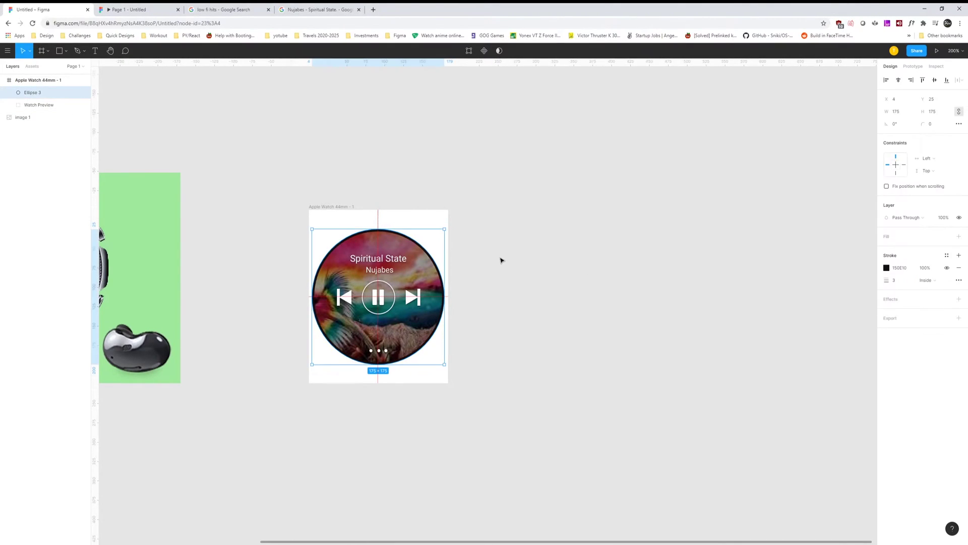
{"action": "left_click", "coordinate": [499, 258]}
{"action": "key", "text": "r"}
{"action": "left_click_drag", "start_coordinate": [378, 209], "coordinate": [387, 300]}
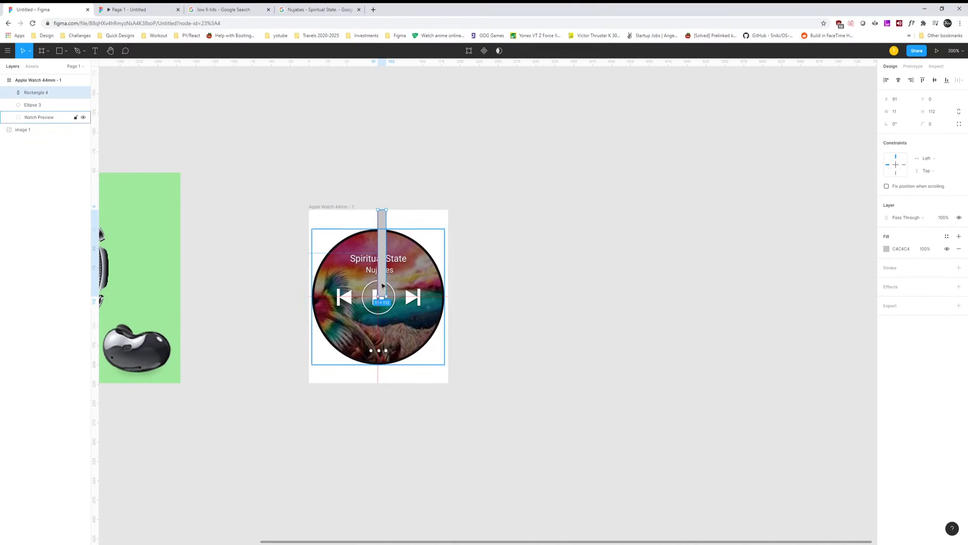
{"action": "mouse_move", "coordinate": [383, 285]}
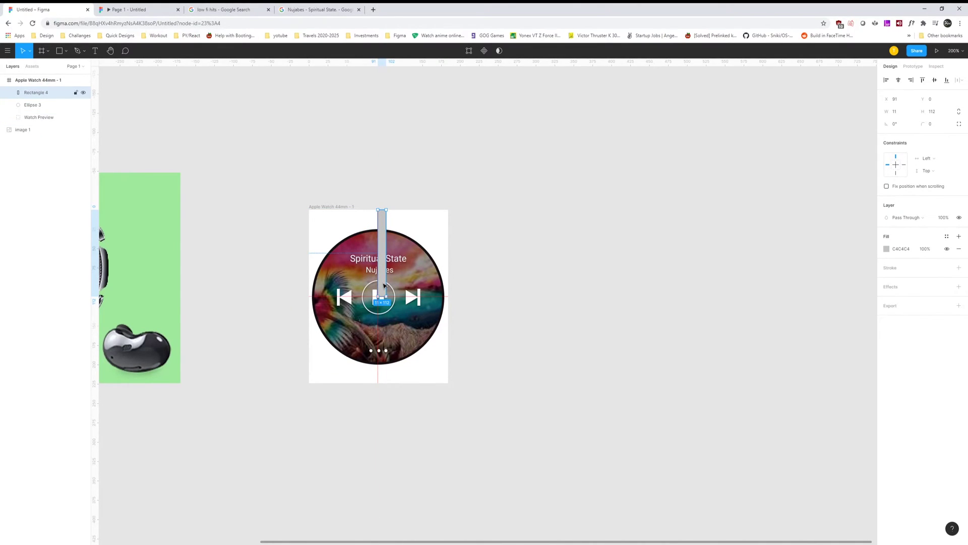
{"action": "double_click", "coordinate": [382, 286]}
{"action": "key", "text": "Return"}
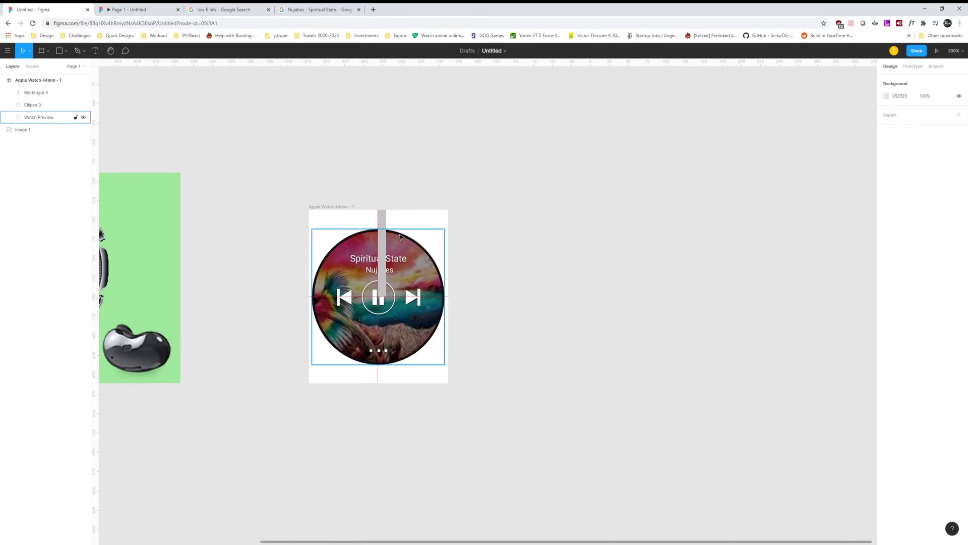
Step: Paste a copy of the circle outline and use the thin rectangle as its mask
{"action": "key", "text": "ctrl+v"}
{"action": "left_click", "coordinate": [387, 222], "text": "shift"}
{"action": "right_click", "coordinate": [387, 222]}
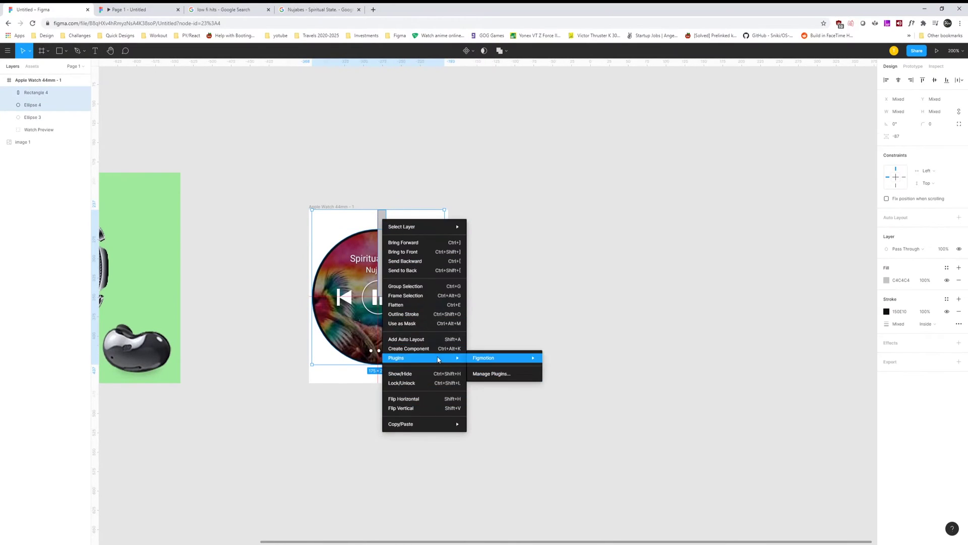
{"action": "left_click", "coordinate": [500, 363]}
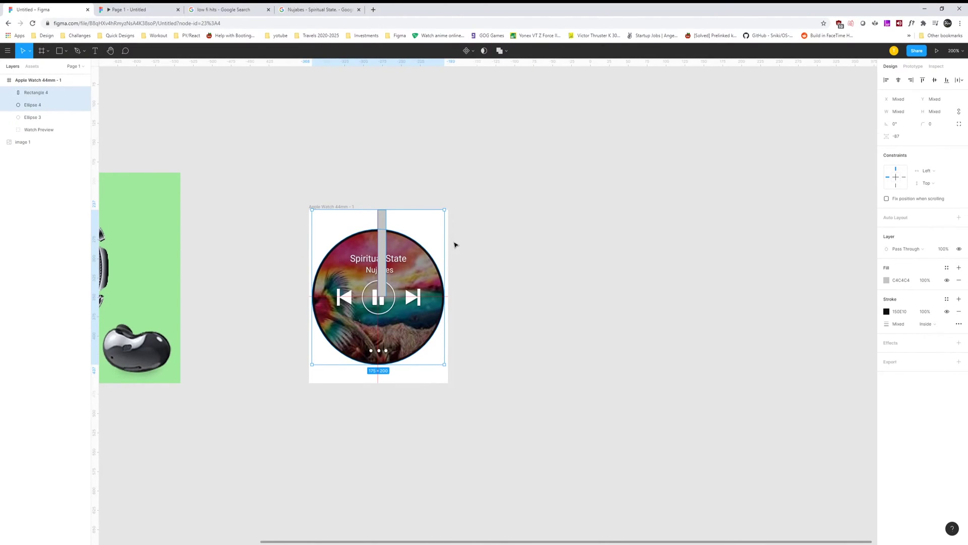
{"action": "key", "text": "ctrl+["}
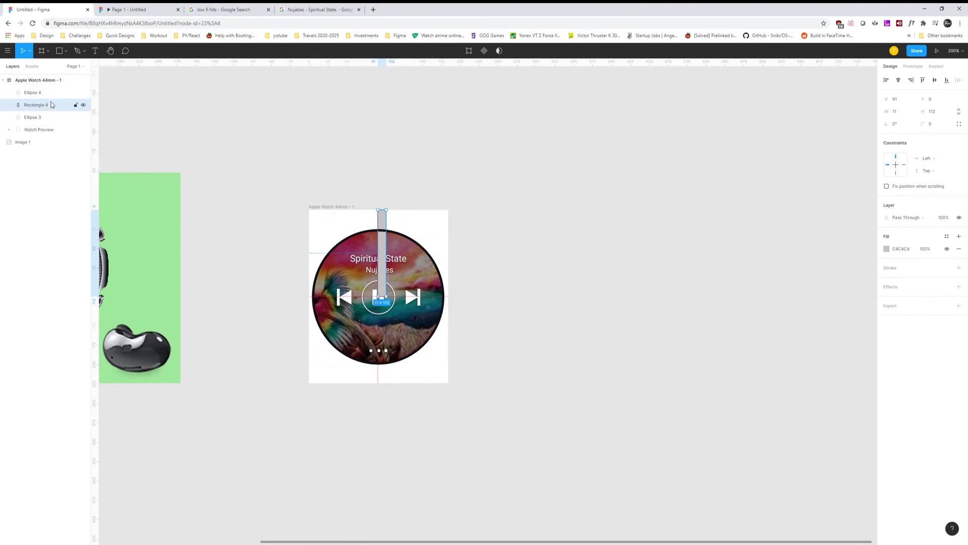
{"action": "left_click", "coordinate": [382, 230], "text": "shift"}
{"action": "right_click", "coordinate": [382, 217]}
{"action": "left_click", "coordinate": [420, 321]}
Step: Give the masked circle copy a bright green #69FF0D outline
{"action": "left_click", "coordinate": [42, 105]}
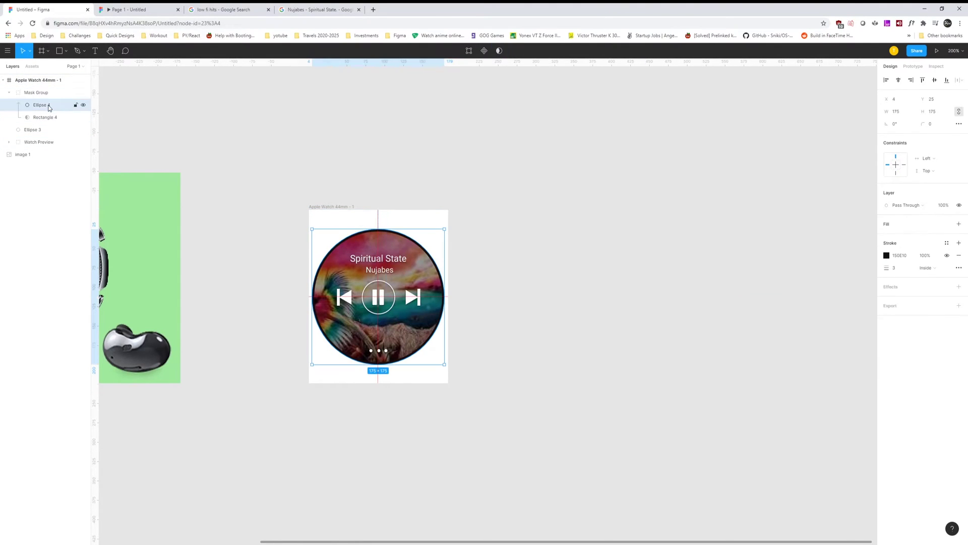
{"action": "left_click", "coordinate": [886, 257]}
{"action": "left_click", "coordinate": [827, 368]}
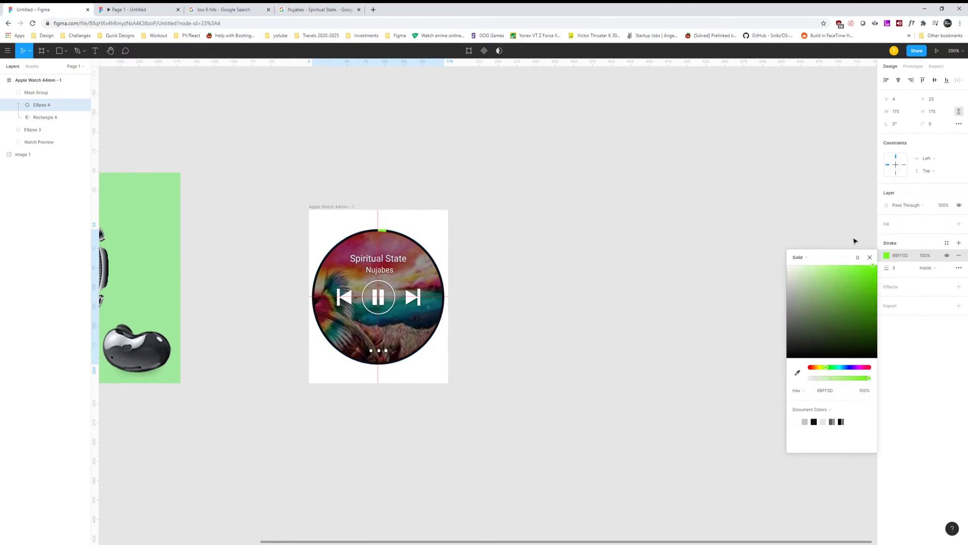
{"action": "left_click", "coordinate": [541, 257]}
{"action": "left_click", "coordinate": [381, 219]}
Step: Duplicate the watch frame and enlarge the copy's mask to reveal a quarter green arc
{"action": "left_click", "coordinate": [529, 257]}
{"action": "left_click_drag", "start_coordinate": [333, 207], "coordinate": [635, 174], "text": "alt"}
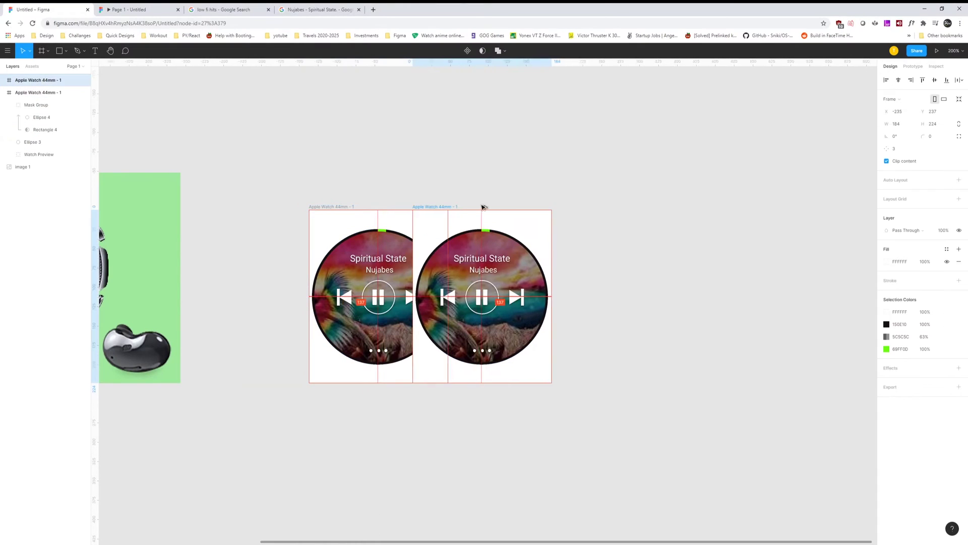
{"action": "left_click", "coordinate": [537, 233]}
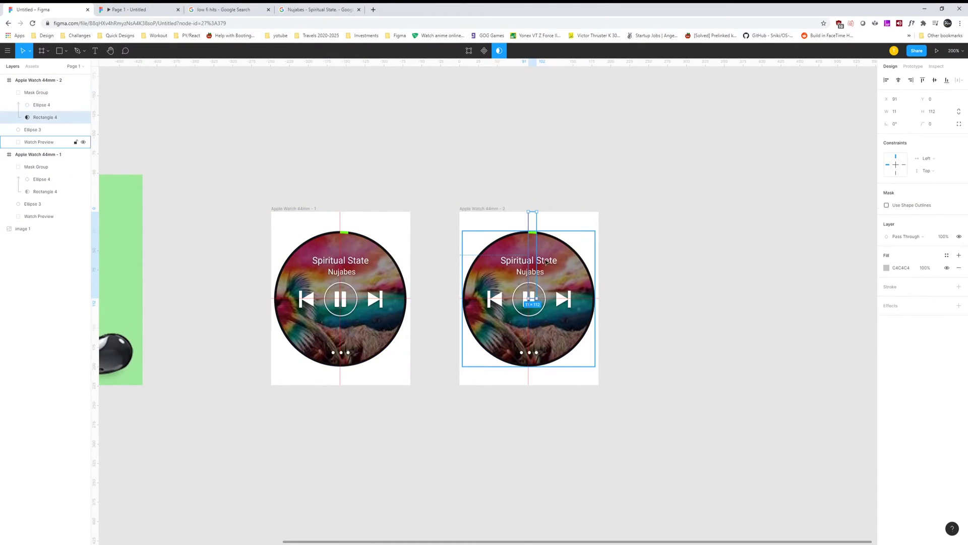
{"action": "left_click_drag", "start_coordinate": [539, 237], "coordinate": [598, 299]}
{"action": "left_click", "coordinate": [690, 256]}
{"action": "left_click_drag", "start_coordinate": [689, 255], "coordinate": [587, 246]}
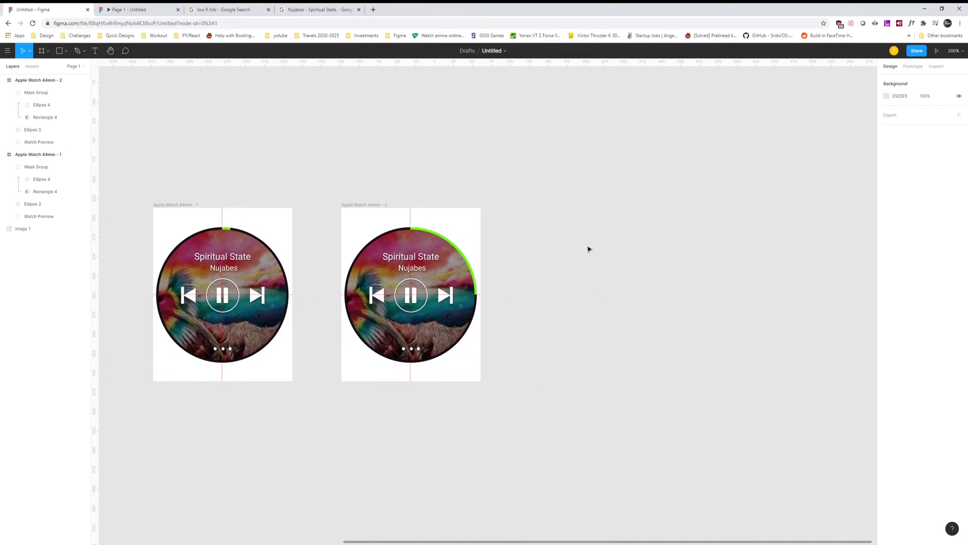
Step: Create a third frame copy and set its mask rectangle's height to 112
{"action": "left_click_drag", "start_coordinate": [376, 206], "coordinate": [530, 205], "text": "alt"}
{"action": "left_click_drag", "start_coordinate": [643, 303], "coordinate": [491, 295]}
{"action": "left_click", "coordinate": [384, 200]}
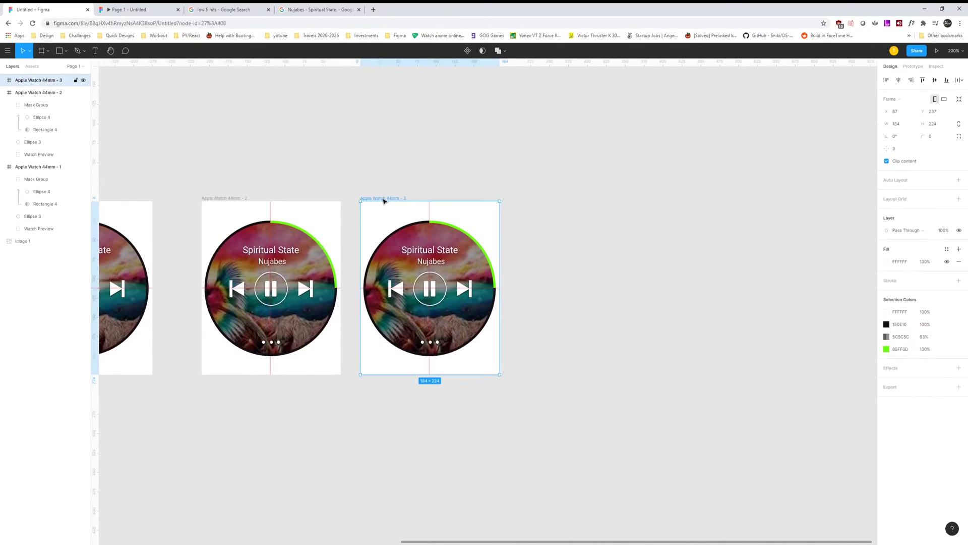
{"action": "left_click", "coordinate": [9, 79]}
{"action": "left_click", "coordinate": [45, 117]}
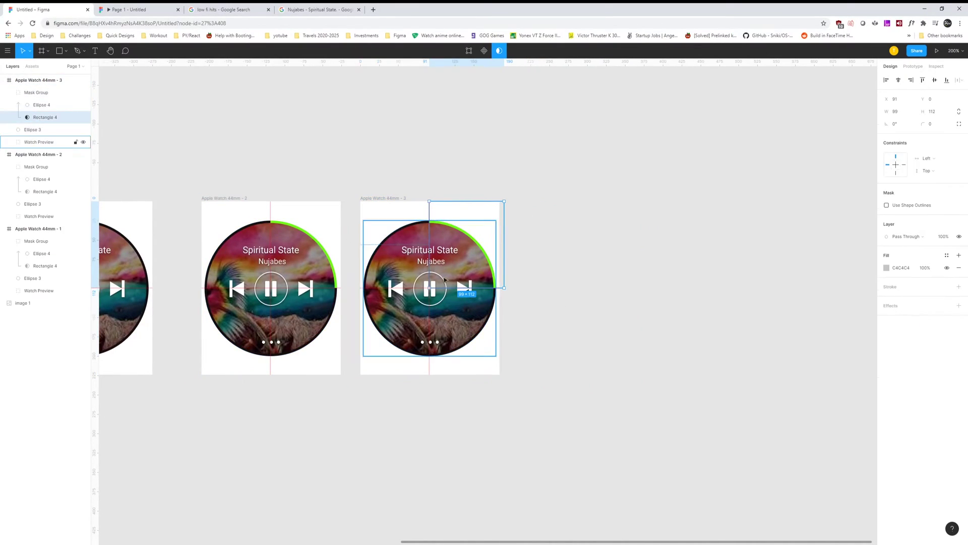
{"action": "left_click_drag", "start_coordinate": [467, 316], "coordinate": [469, 292]}
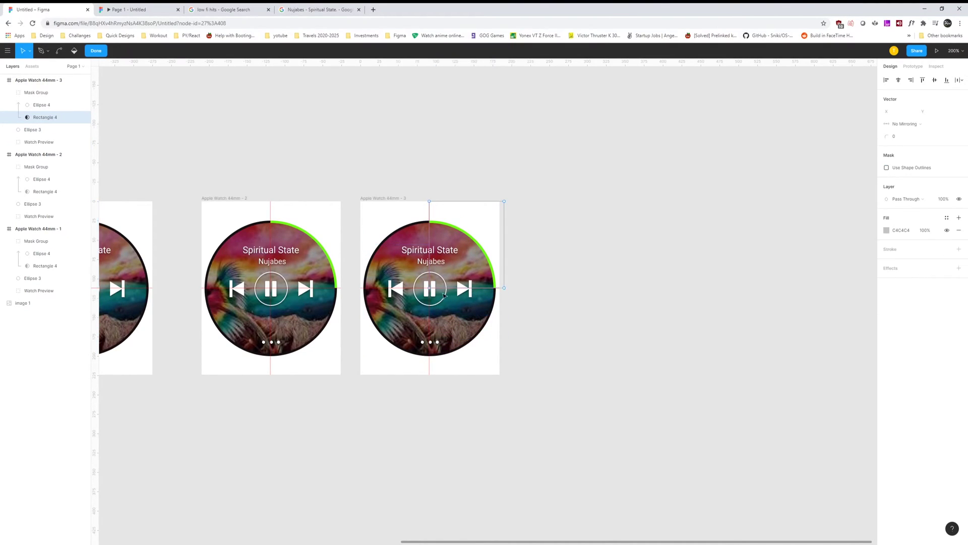
Step: Drag the mask's bottom vertices down to the frame bottom so the ring covers the right half
{"action": "double_click", "coordinate": [503, 288]}
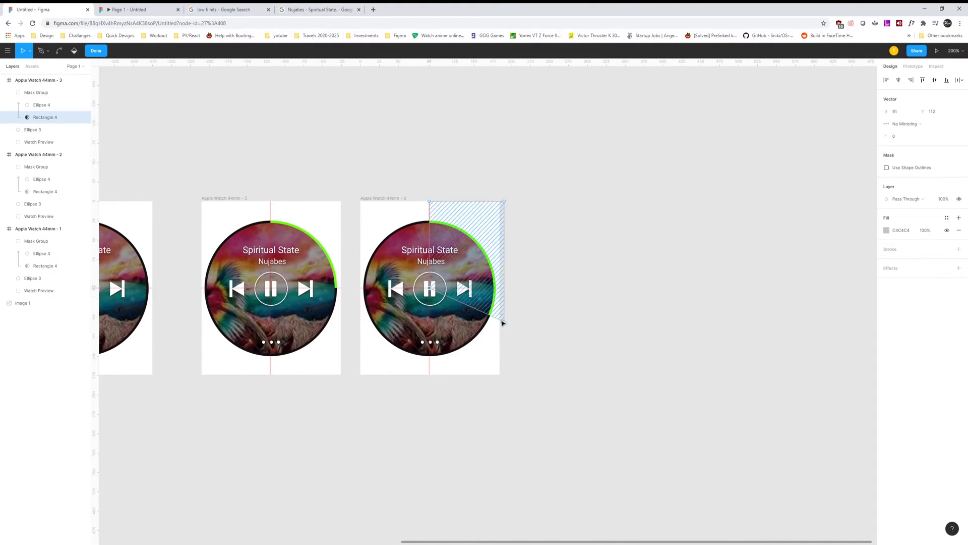
{"action": "left_click_drag", "start_coordinate": [504, 321], "coordinate": [505, 392]}
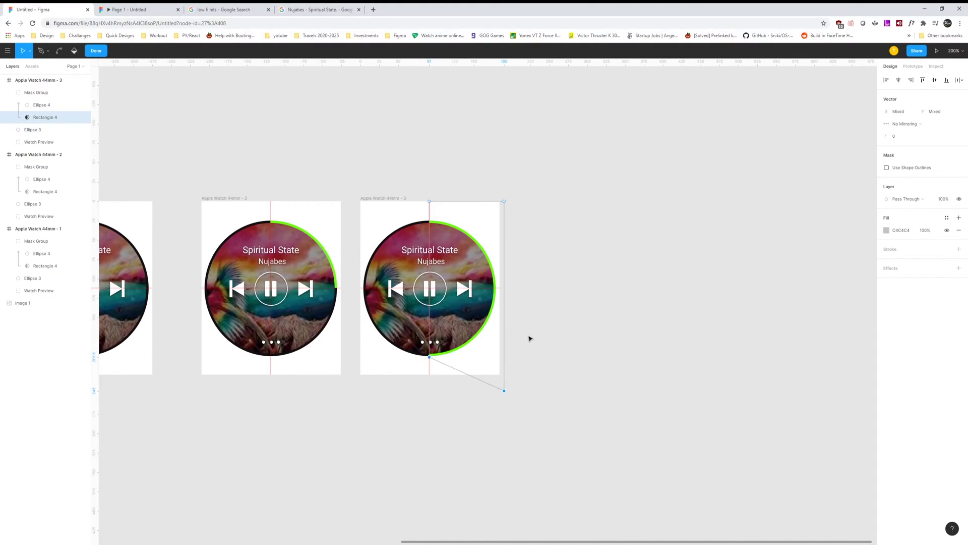
{"action": "left_click_drag", "start_coordinate": [430, 367], "coordinate": [430, 391]}
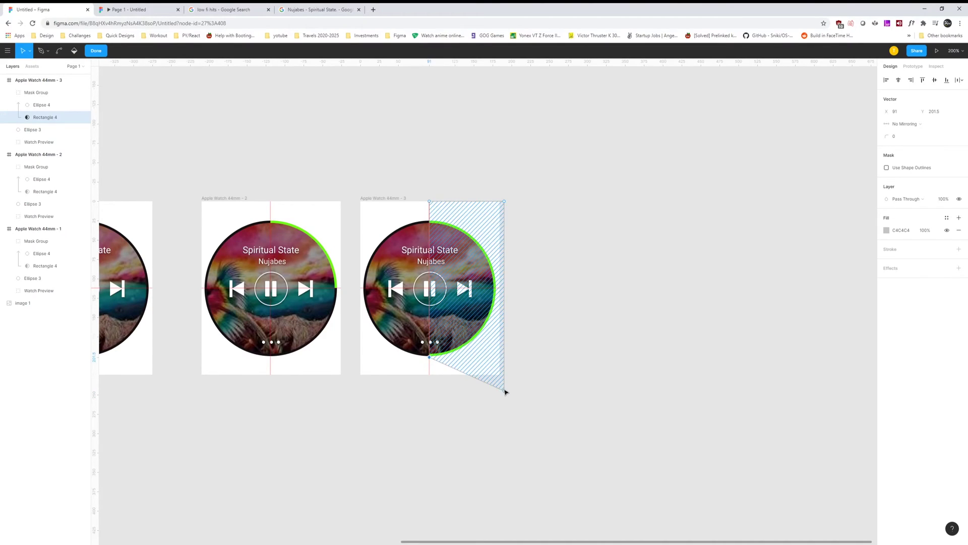
{"action": "key", "text": "Return"}
Step: Duplicate the third frame into a fourth and paste a copy of its mask group
{"action": "left_click", "coordinate": [534, 339]}
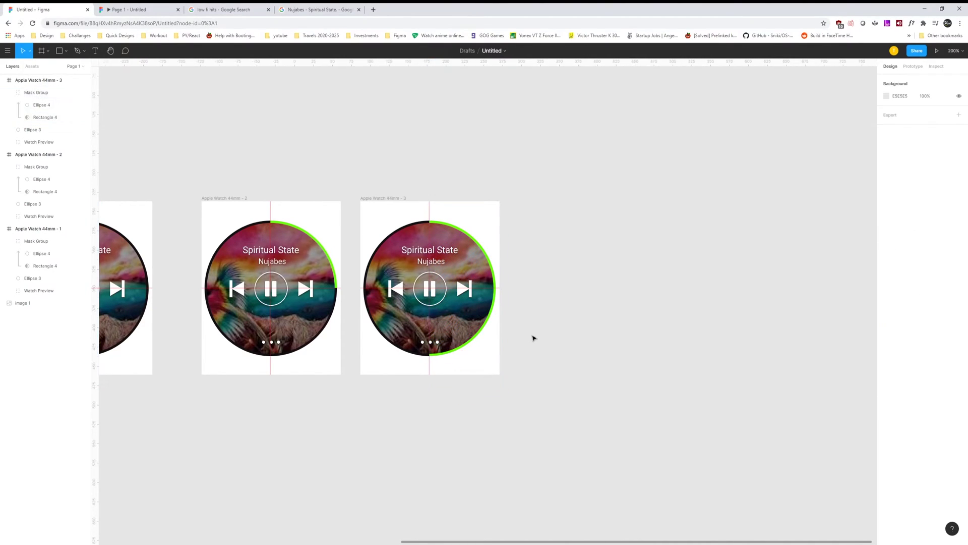
{"action": "left_click", "coordinate": [389, 199]}
{"action": "left_click_drag", "start_coordinate": [430, 287], "coordinate": [590, 288], "text": "alt"}
{"action": "scroll", "coordinate": [529, 288], "scroll_direction": "right", "scroll_amount": 3}
{"action": "left_click", "coordinate": [519, 236]}
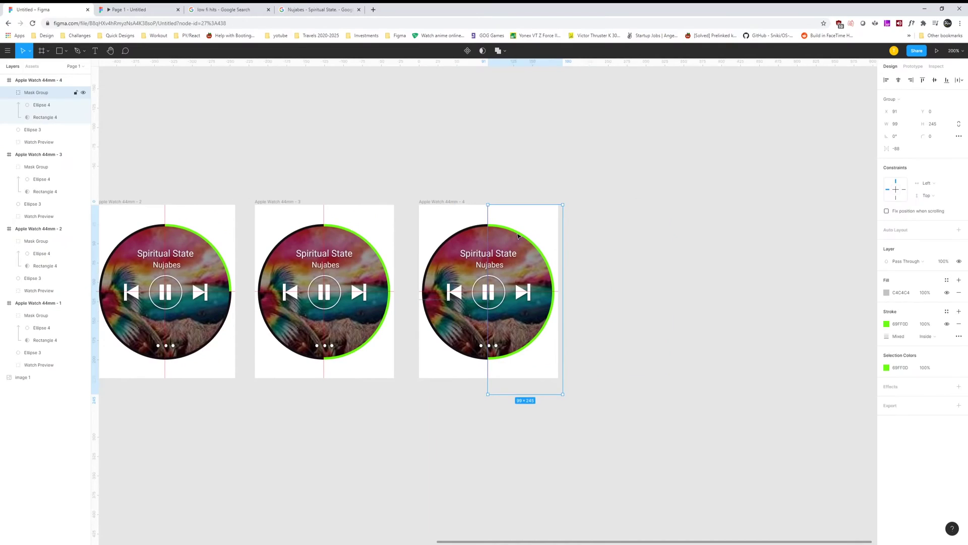
{"action": "key", "text": "ctrl+v"}
{"action": "left_click", "coordinate": [424, 180]}
{"action": "scroll", "coordinate": [606, 159], "scroll_direction": "down", "scroll_amount": 3}
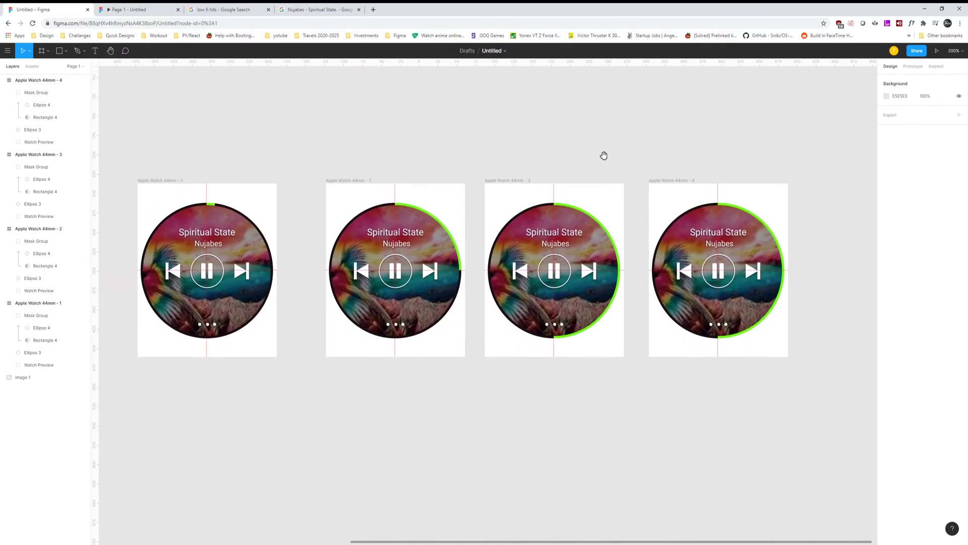
{"action": "left_click_drag", "start_coordinate": [605, 159], "coordinate": [414, 143]}
{"action": "scroll", "coordinate": [413, 143], "scroll_direction": "up", "scroll_amount": 3}
Step: Add a vertically flipped mask group, move its rectangle lower left, and narrow frame 3's mask
{"action": "key", "text": "ctrl+v"}
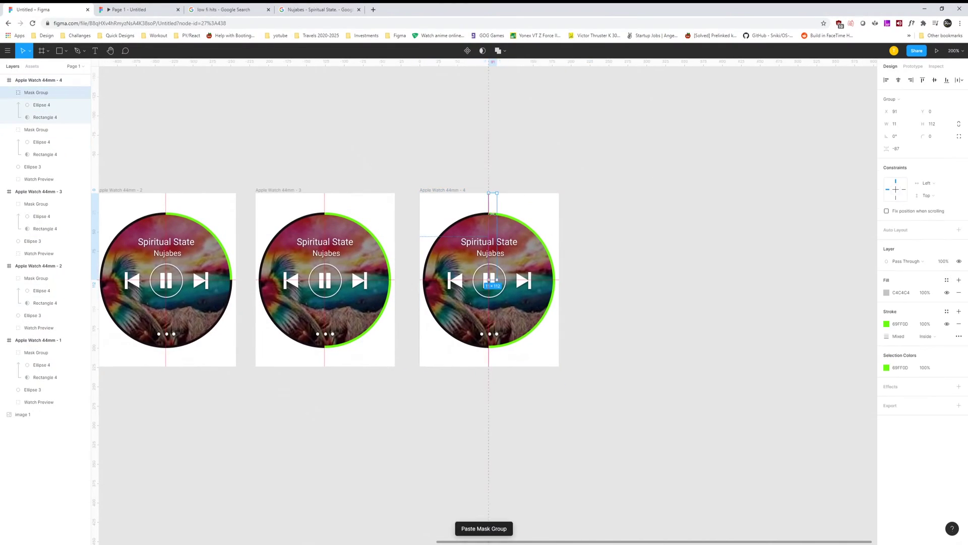
{"action": "right_click", "coordinate": [493, 210]}
{"action": "left_click", "coordinate": [552, 409]}
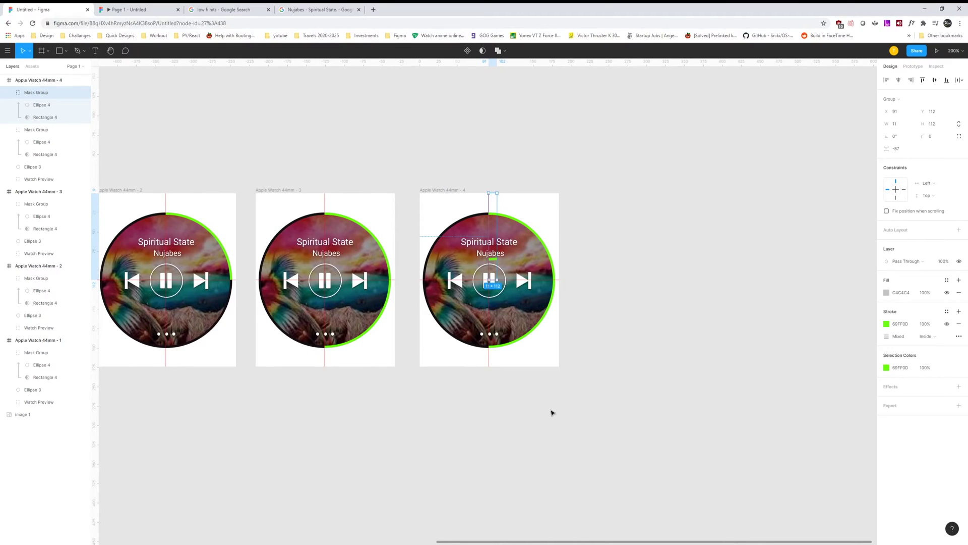
{"action": "left_click", "coordinate": [205, 78]}
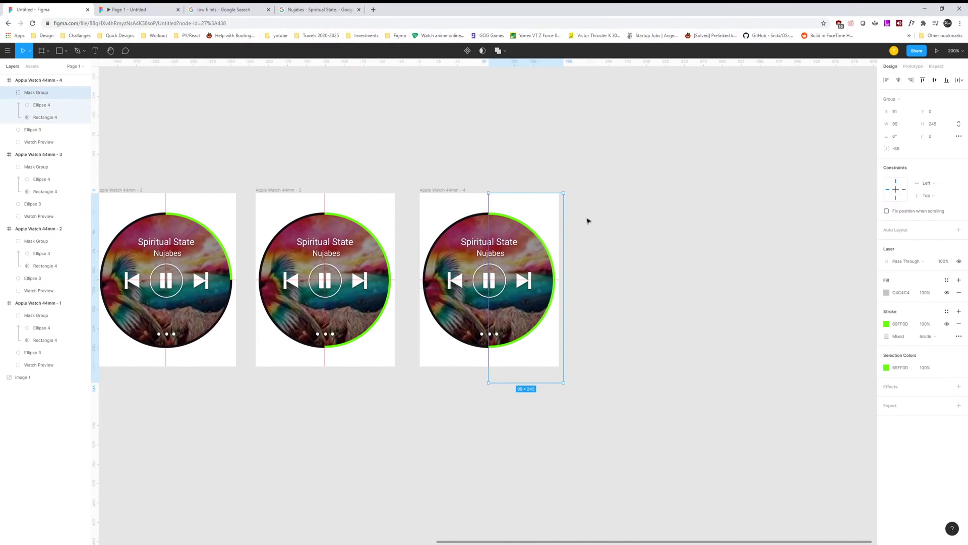
{"action": "left_click", "coordinate": [45, 117]}
{"action": "left_click_drag", "start_coordinate": [494, 356], "coordinate": [454, 356]}
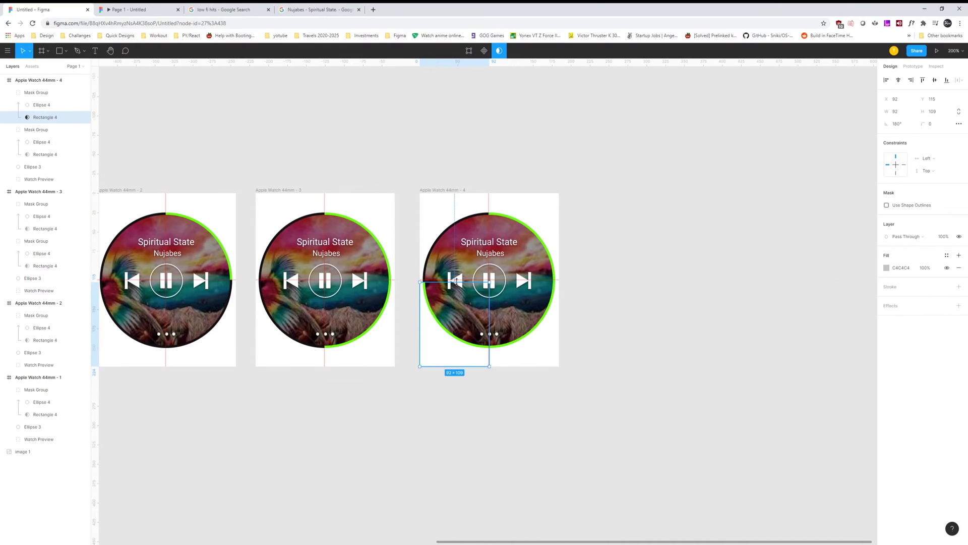
{"action": "left_click", "coordinate": [330, 352]}
{"action": "left_click_drag", "start_coordinate": [329, 352], "coordinate": [329, 292]}
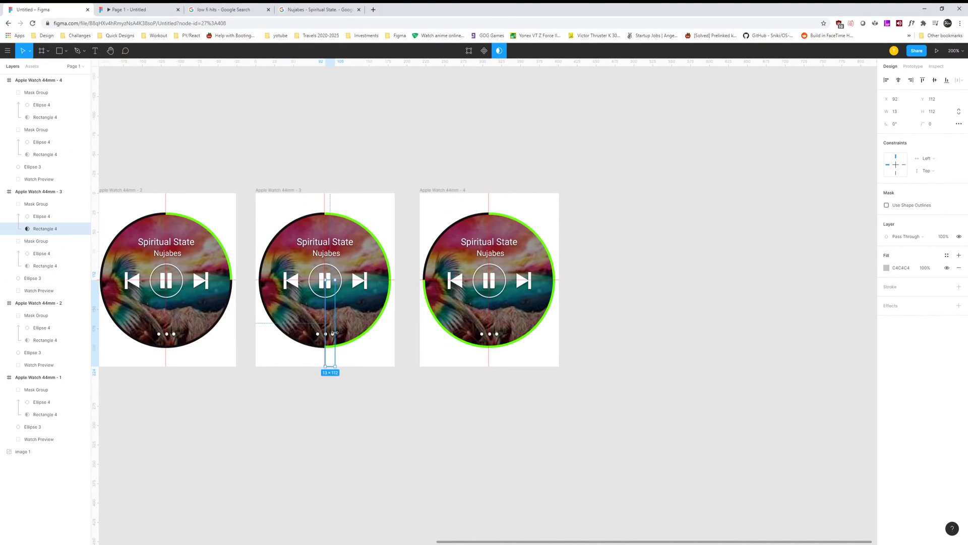
Step: Duplicate the fourth frame to make a fifth copy on the right
{"action": "left_click", "coordinate": [492, 356]}
{"action": "key", "text": "ctrl+d"}
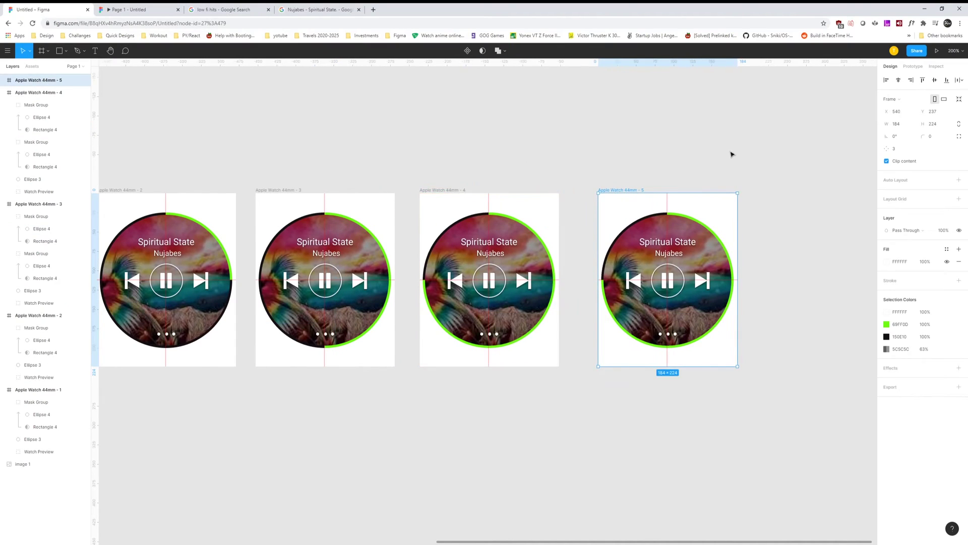
{"action": "left_click_drag", "start_coordinate": [643, 153], "coordinate": [496, 157]}
Step: Pull the fifth frame's mask vertex to the top and rotate its ring outline
{"action": "double_click", "coordinate": [484, 333]}
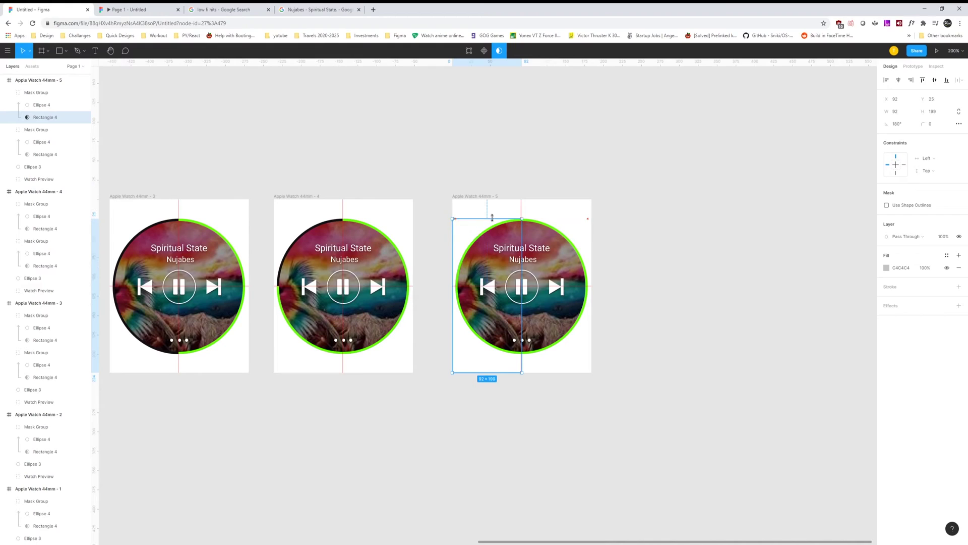
{"action": "key", "text": "Return"}
{"action": "left_click_drag", "start_coordinate": [487, 219], "coordinate": [487, 220]}
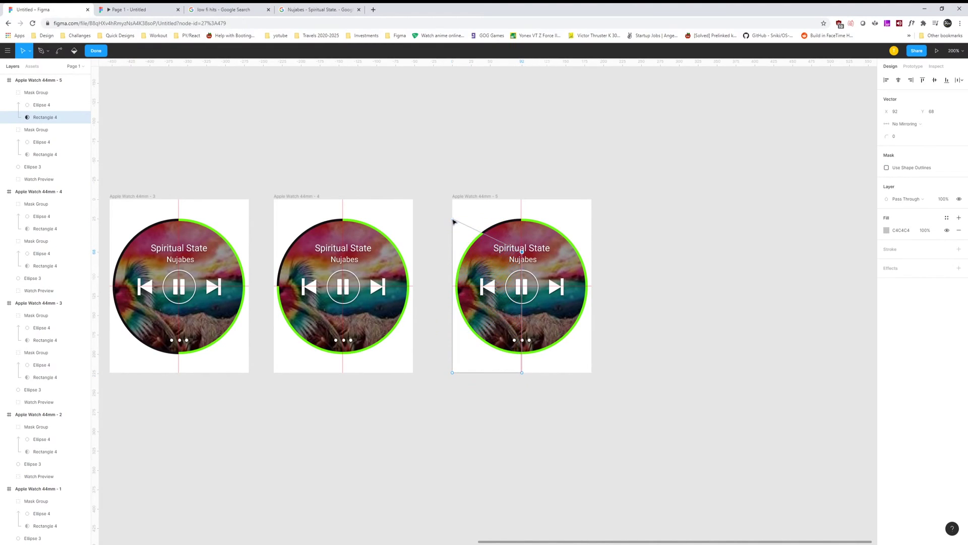
{"action": "key", "text": "Return"}
{"action": "key", "text": "Escape"}
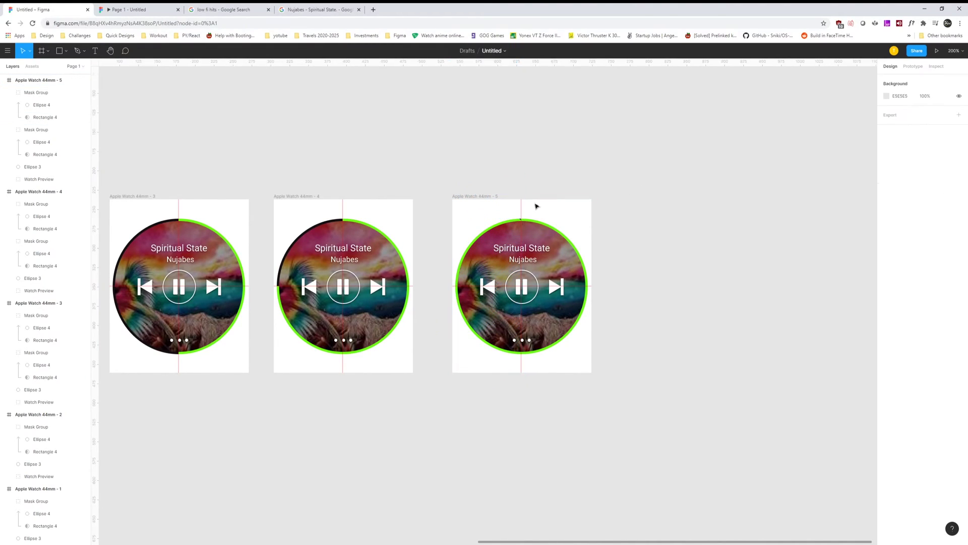
{"action": "left_click", "coordinate": [501, 225]}
{"action": "left_click_drag", "start_coordinate": [501, 225], "coordinate": [457, 216]}
{"action": "left_click", "coordinate": [452, 157]}
Step: Connect the first frame to the second with an After Delay trigger
{"action": "left_click_drag", "start_coordinate": [451, 157], "coordinate": [601, 166]}
{"action": "scroll", "coordinate": [600, 166], "scroll_direction": "down", "scroll_amount": 3}
{"action": "left_click", "coordinate": [374, 255]}
{"action": "left_click", "coordinate": [913, 66]}
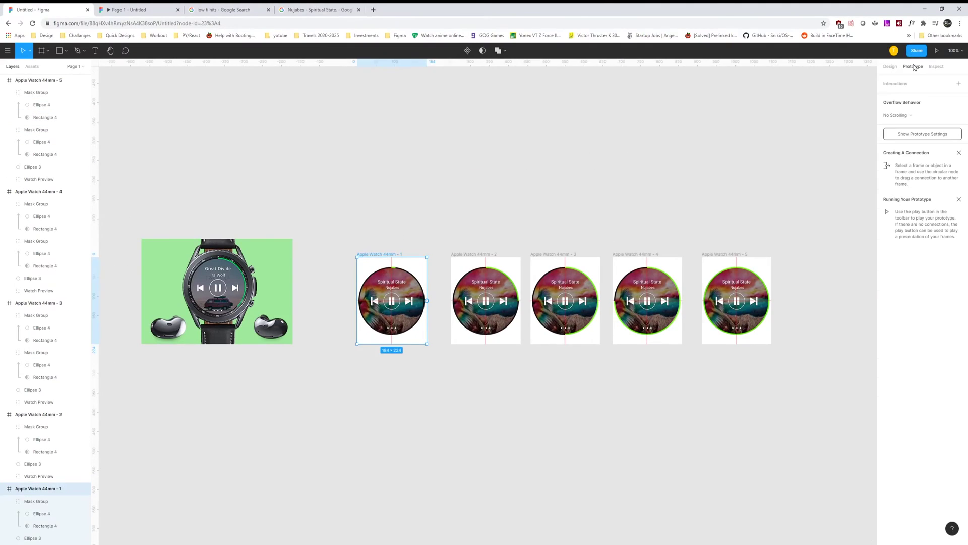
{"action": "left_click_drag", "start_coordinate": [426, 304], "coordinate": [485, 301]}
{"action": "left_click", "coordinate": [813, 115]}
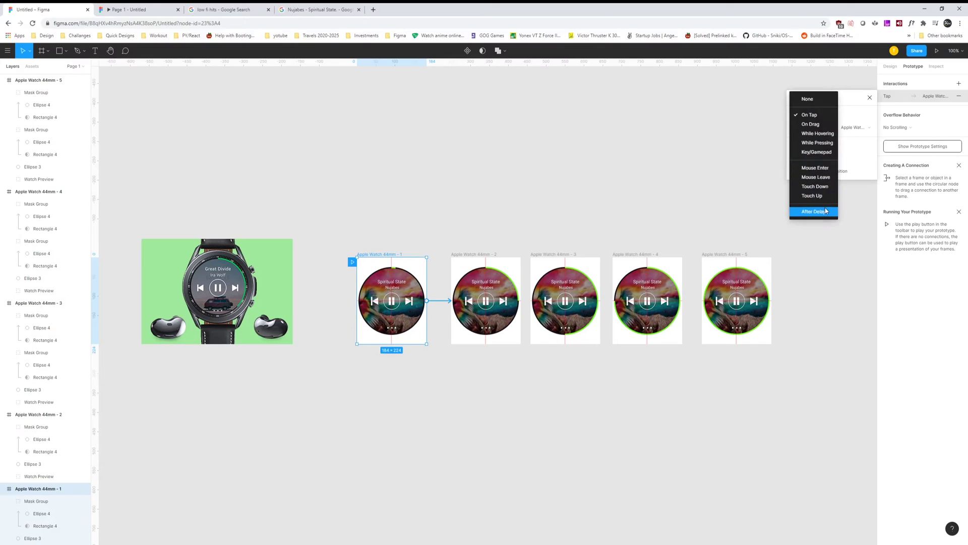
{"action": "left_click", "coordinate": [814, 213]}
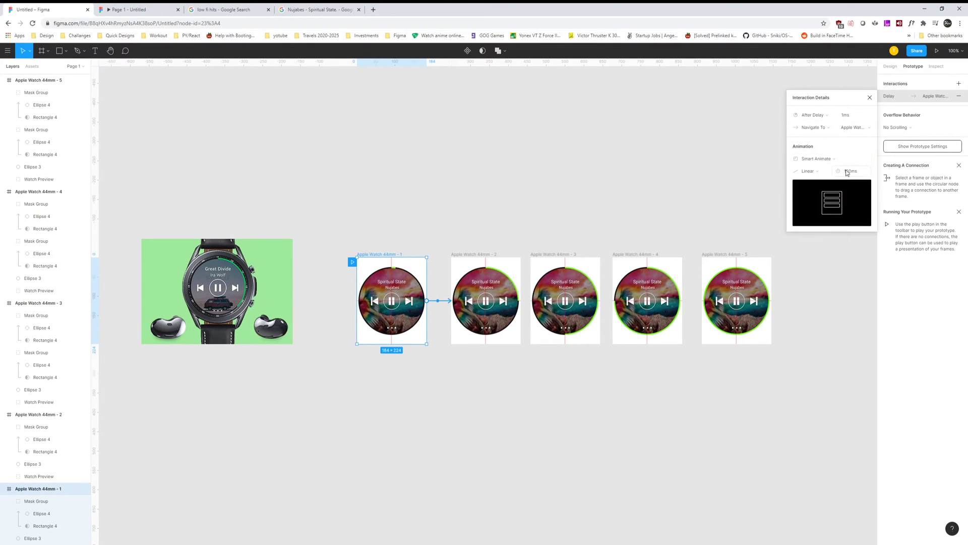
Step: Link the second through fifth frames with After Delay transitions
{"action": "left_click_drag", "start_coordinate": [521, 301], "coordinate": [735, 301]}
{"action": "left_click", "coordinate": [813, 115]}
{"action": "left_click", "coordinate": [813, 213]}
{"action": "left_click", "coordinate": [813, 115]}
{"action": "left_click", "coordinate": [814, 213]}
{"action": "left_click", "coordinate": [813, 116]}
{"action": "left_click", "coordinate": [814, 211]}
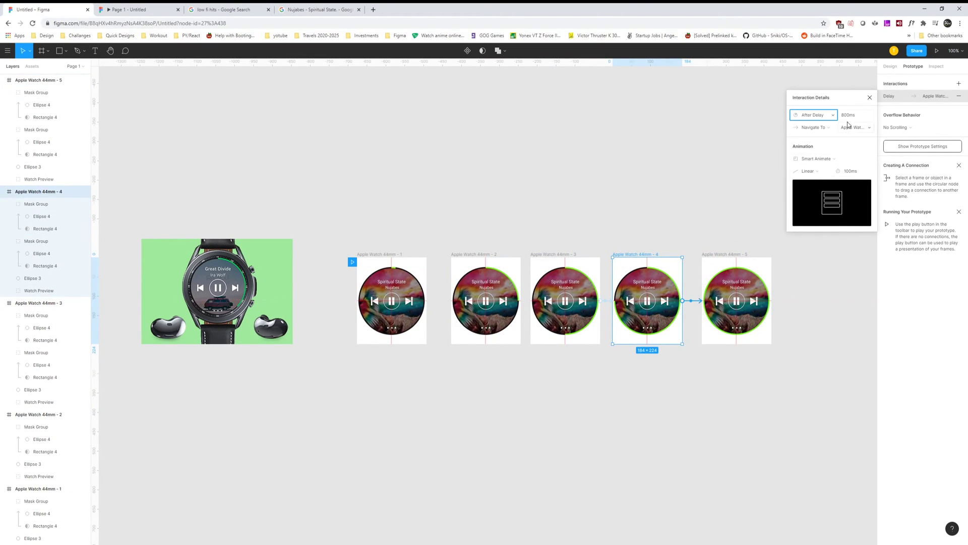
{"action": "left_click", "coordinate": [723, 227]}
Step: Select the fifth and first frames and drag from the fifth back to the first
{"action": "left_click", "coordinate": [735, 301]}
{"action": "left_click", "coordinate": [374, 295], "text": "shift"}
{"action": "left_click_drag", "start_coordinate": [772, 301], "coordinate": [391, 301]}
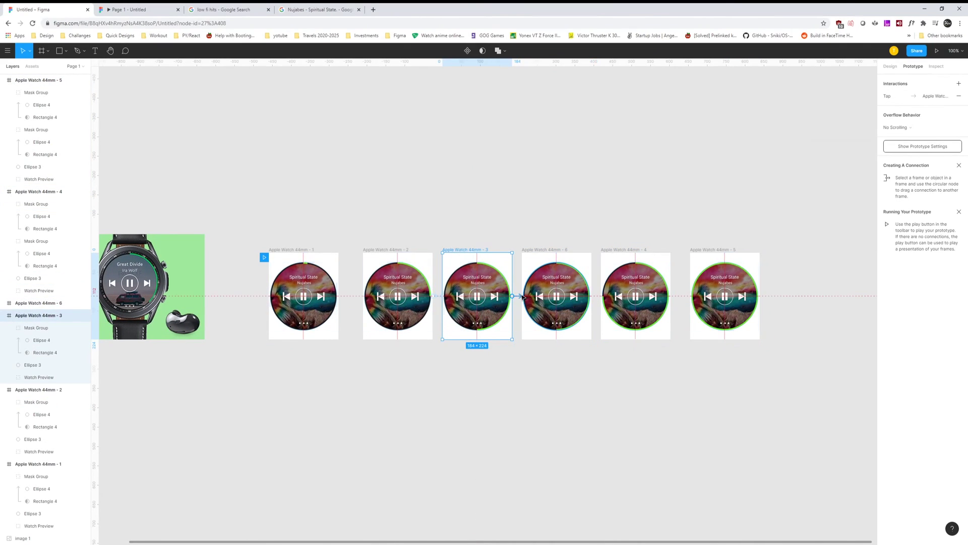
Step: Narrow the sixth frame's Rectangle 4 mask to a 6-px strip, then select frame 3
{"action": "left_click", "coordinate": [556, 321]}
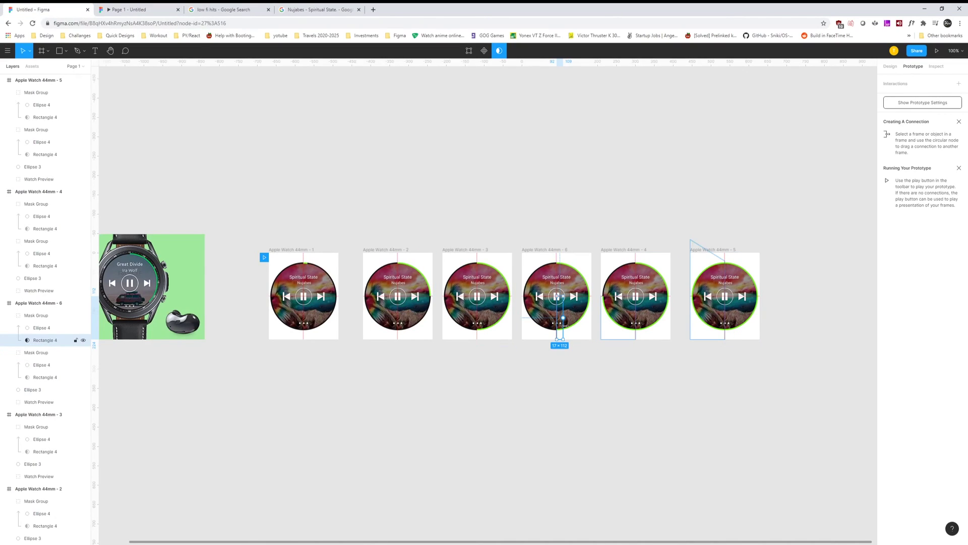
{"action": "left_click", "coordinate": [891, 66]}
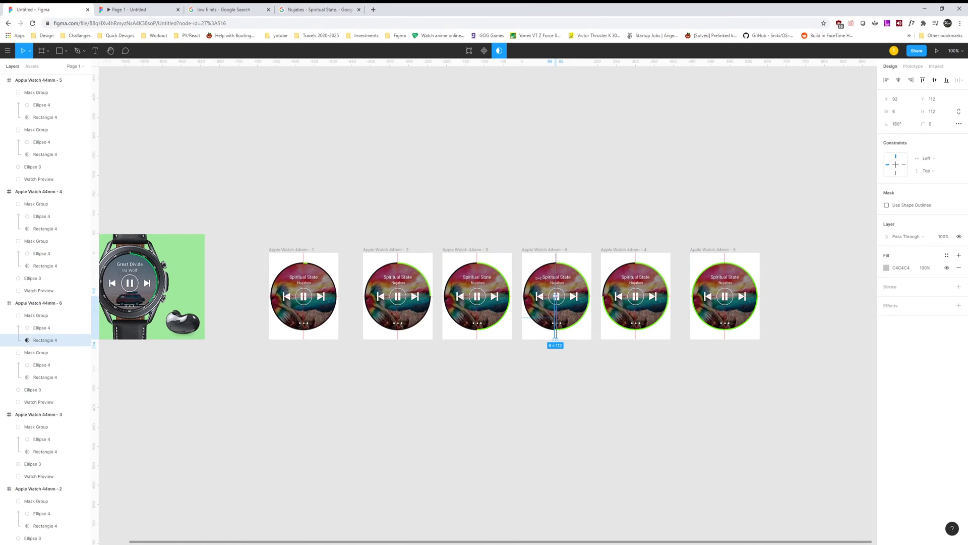
{"action": "left_click", "coordinate": [471, 250]}
{"action": "left_click", "coordinate": [913, 67]}
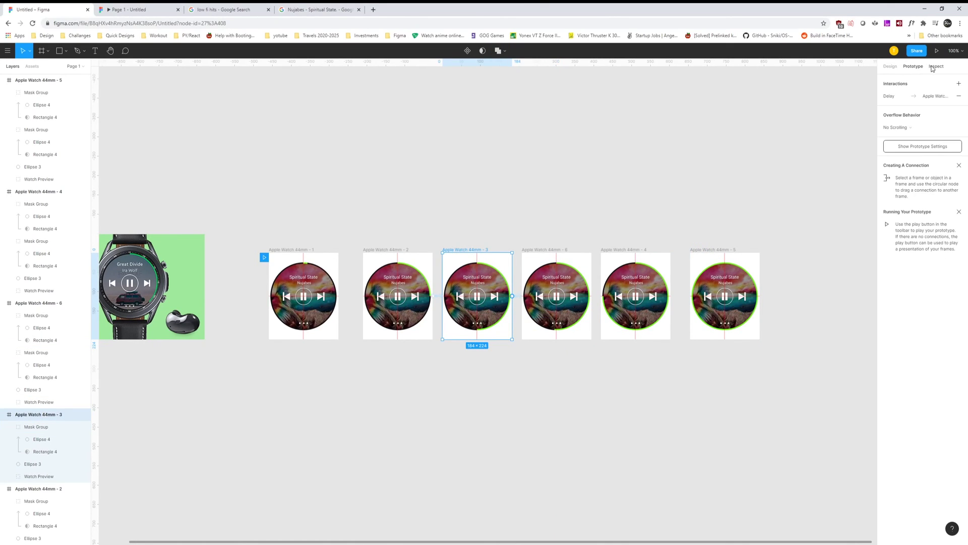